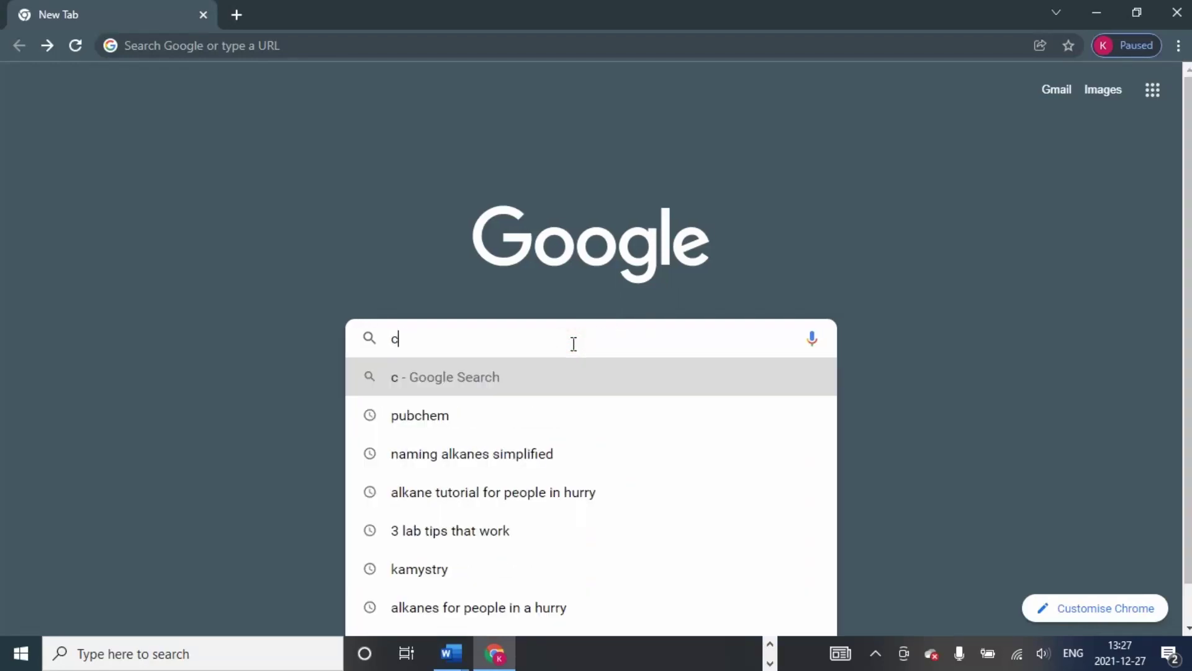
Enter cheminfo.org in the Google search box
type("fo.")
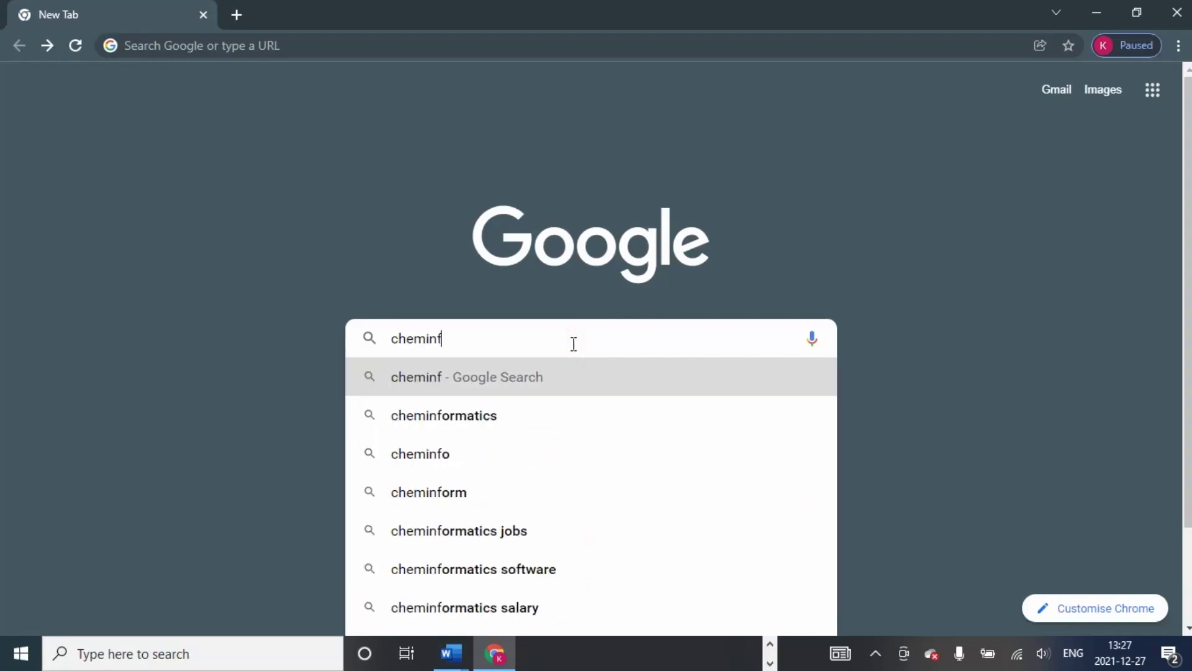
type("org")
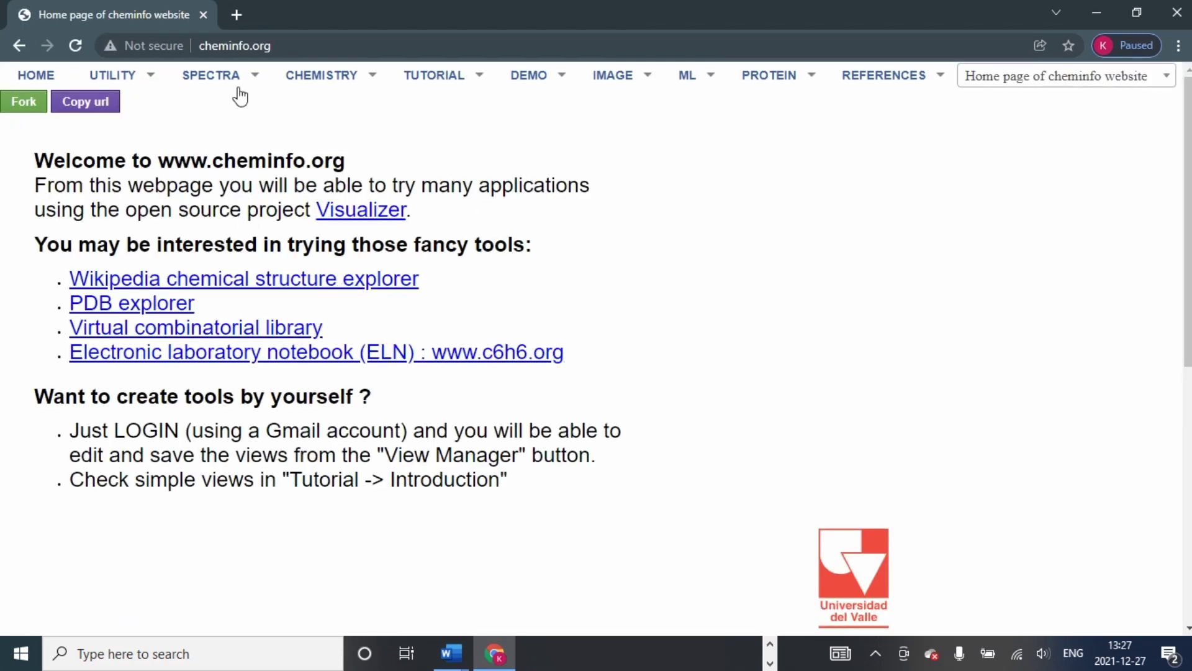
Go through SPECTRA > NMR > Predictions to the 1H Prediction page
left_click(237, 81)
mouse_move(213, 107)
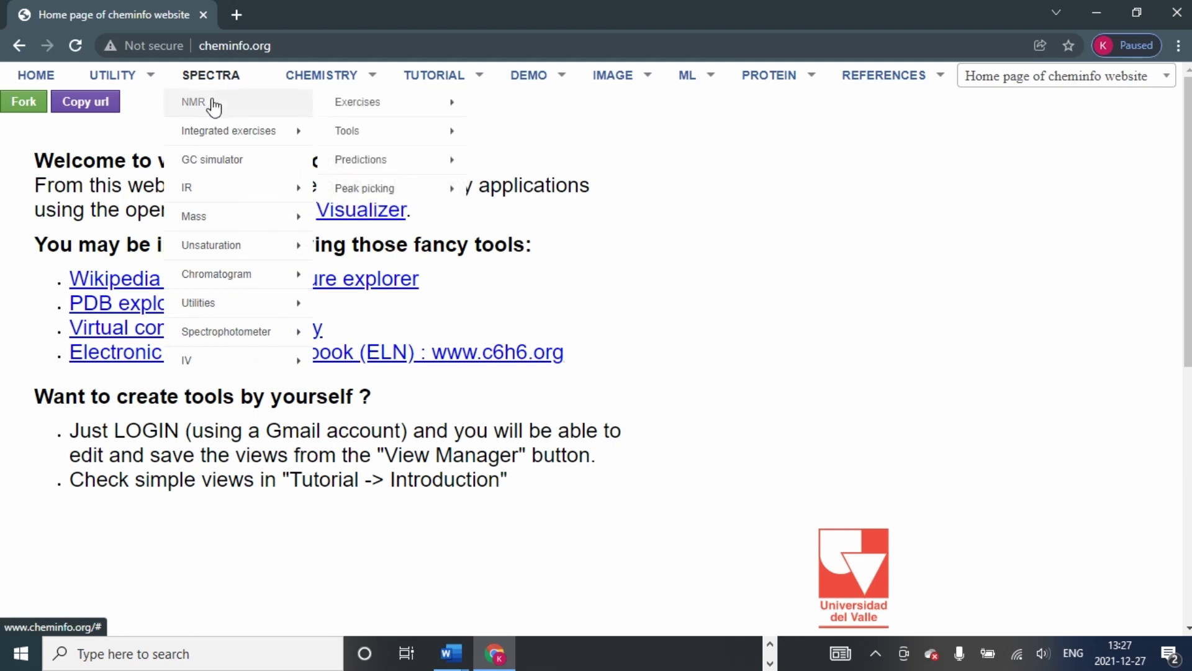
mouse_move(351, 116)
mouse_move(373, 160)
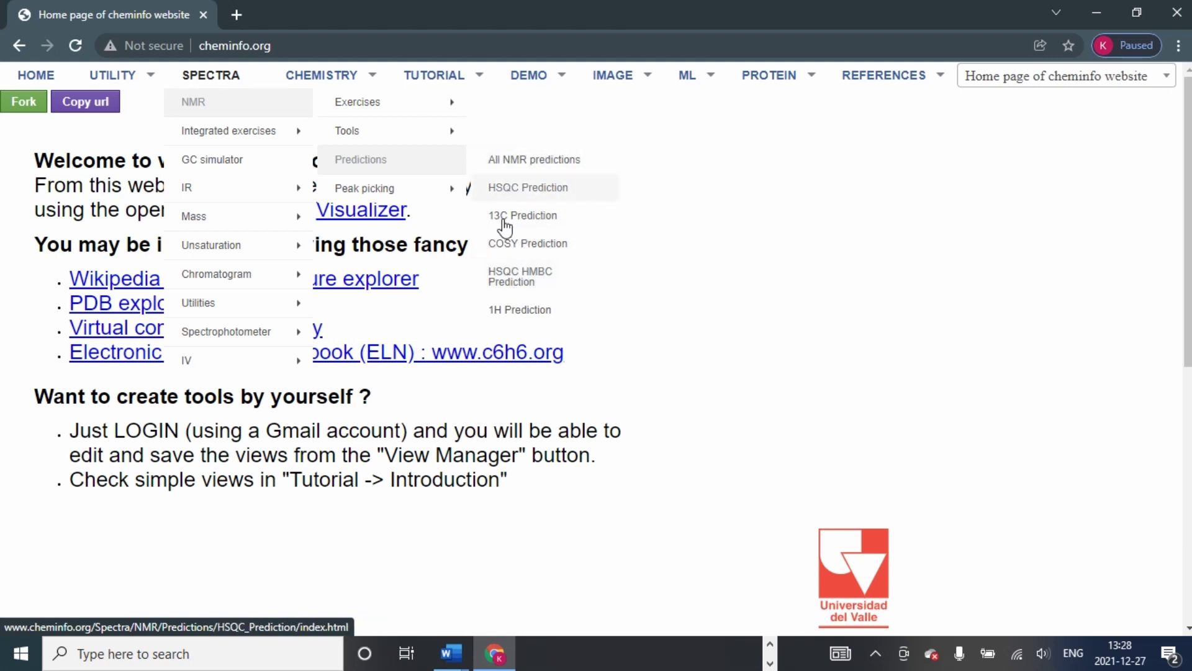
left_click(515, 309)
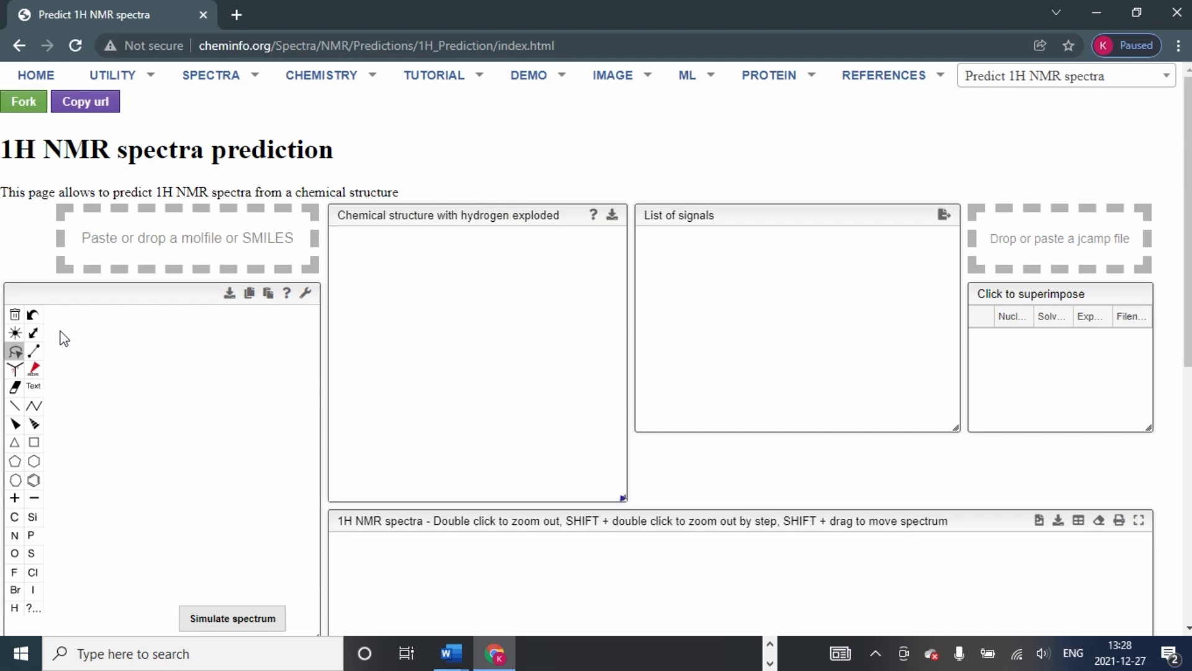
Scroll down to the structure editor and the 500 MHz, 0–10 ppm advanced options
scroll(64, 339, "down", 1)
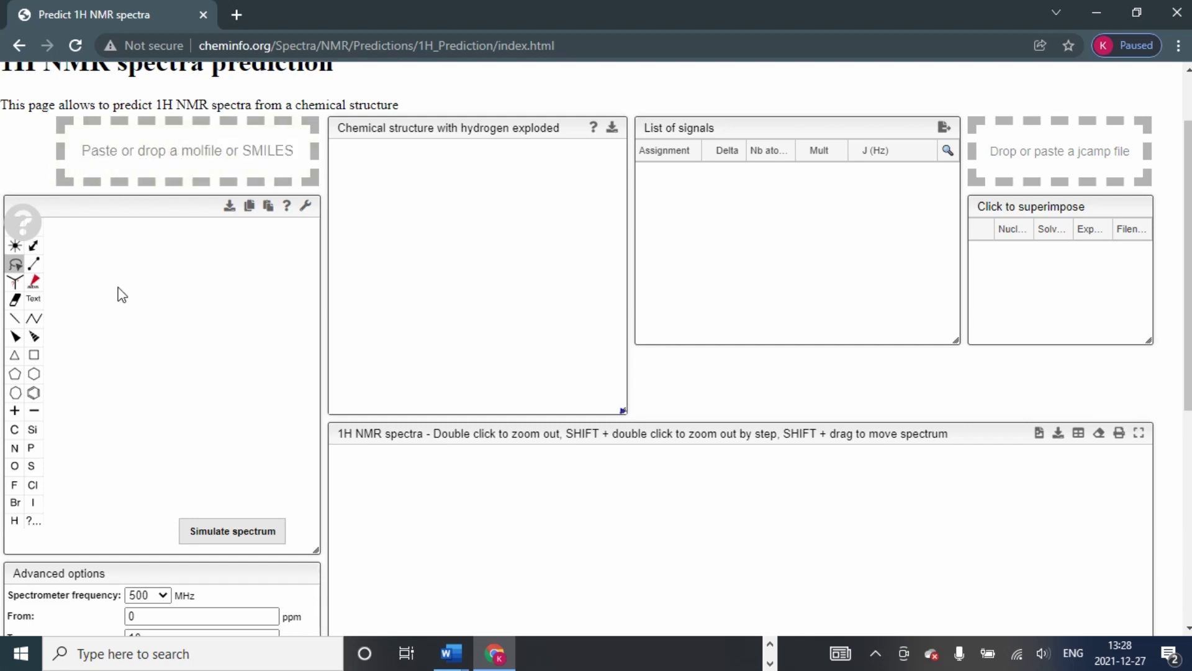
scroll(121, 414, "down", 2)
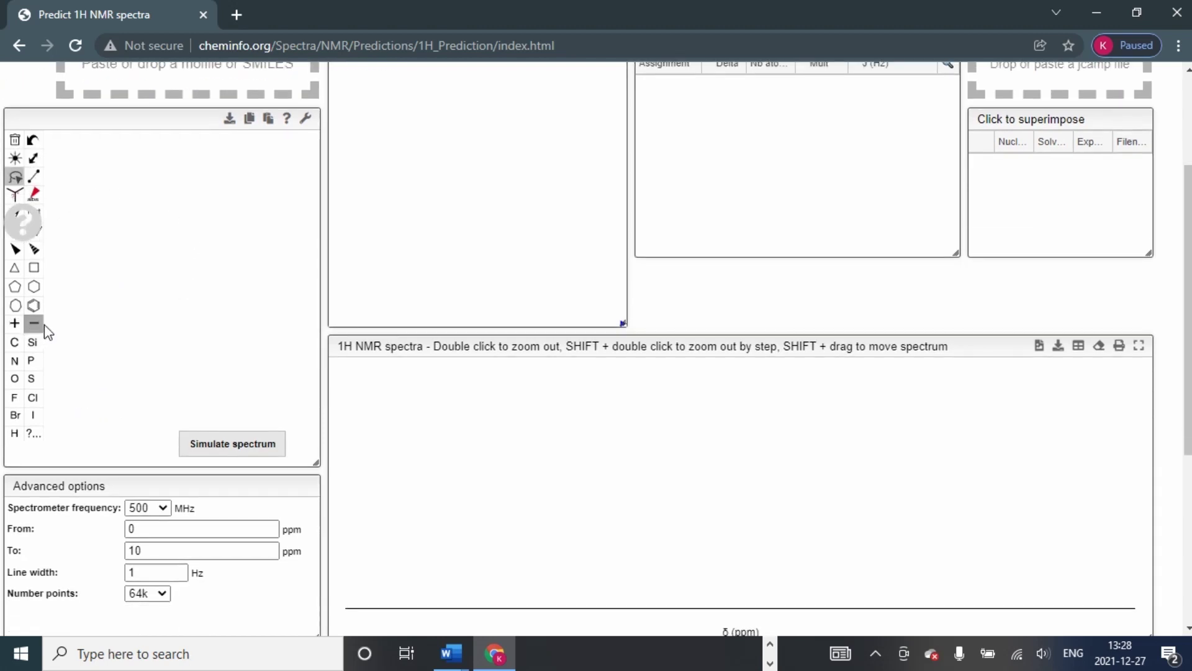
Draw a benzene ring with a saturated six-membered ring fused on its left
left_click(33, 305)
left_click(199, 283)
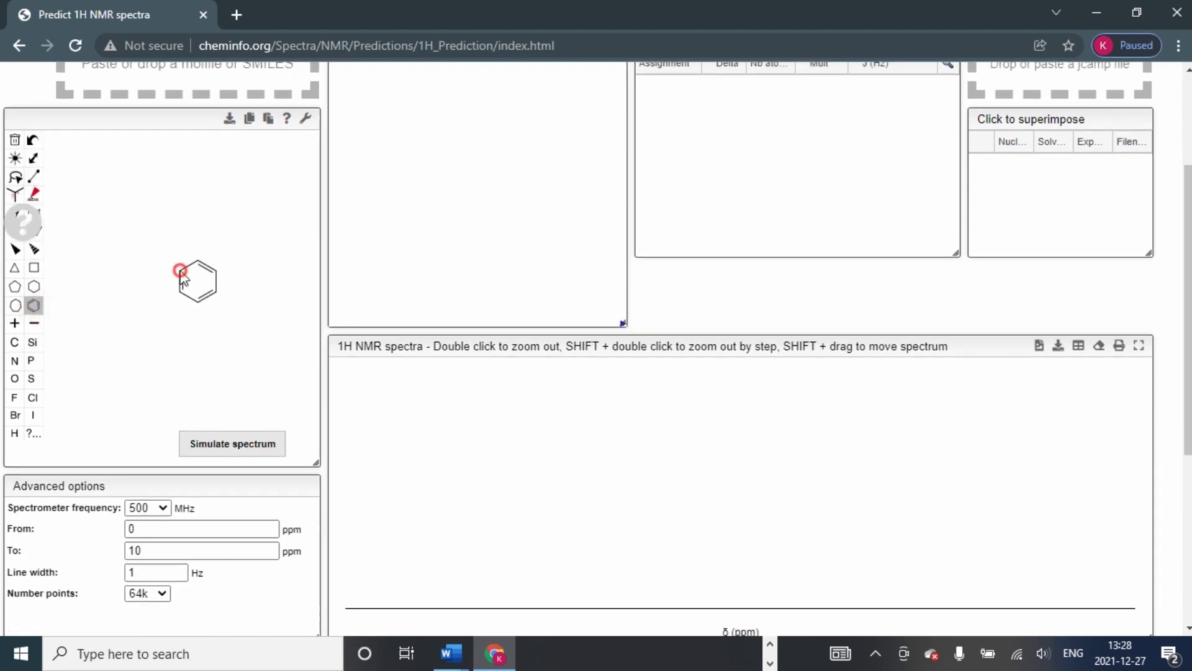
left_click(33, 287)
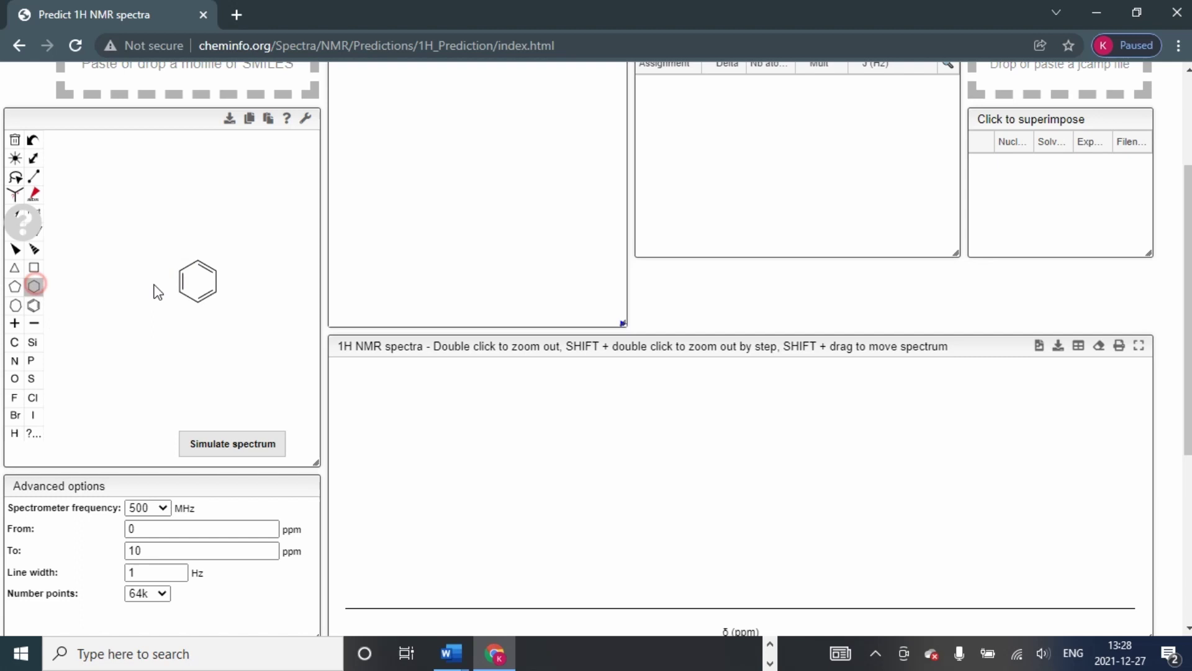
left_click(179, 281)
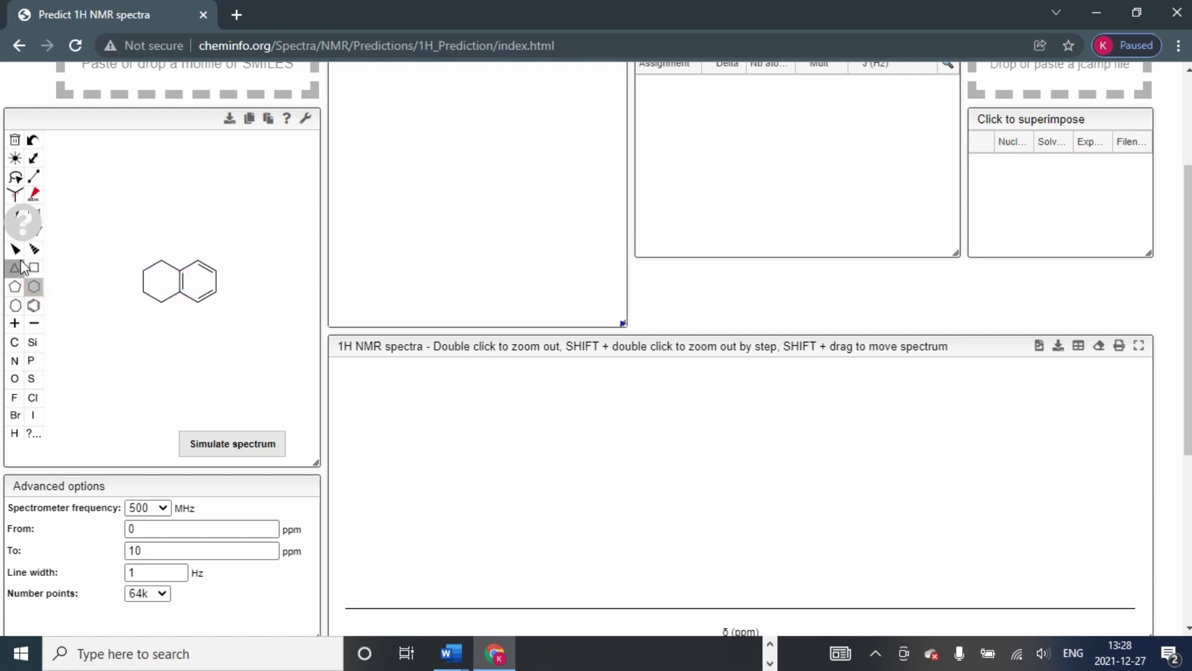
Add methyl substituents around both rings, including a second one on the upper-left atom
scroll(17, 301, "up", 1)
left_click(15, 313)
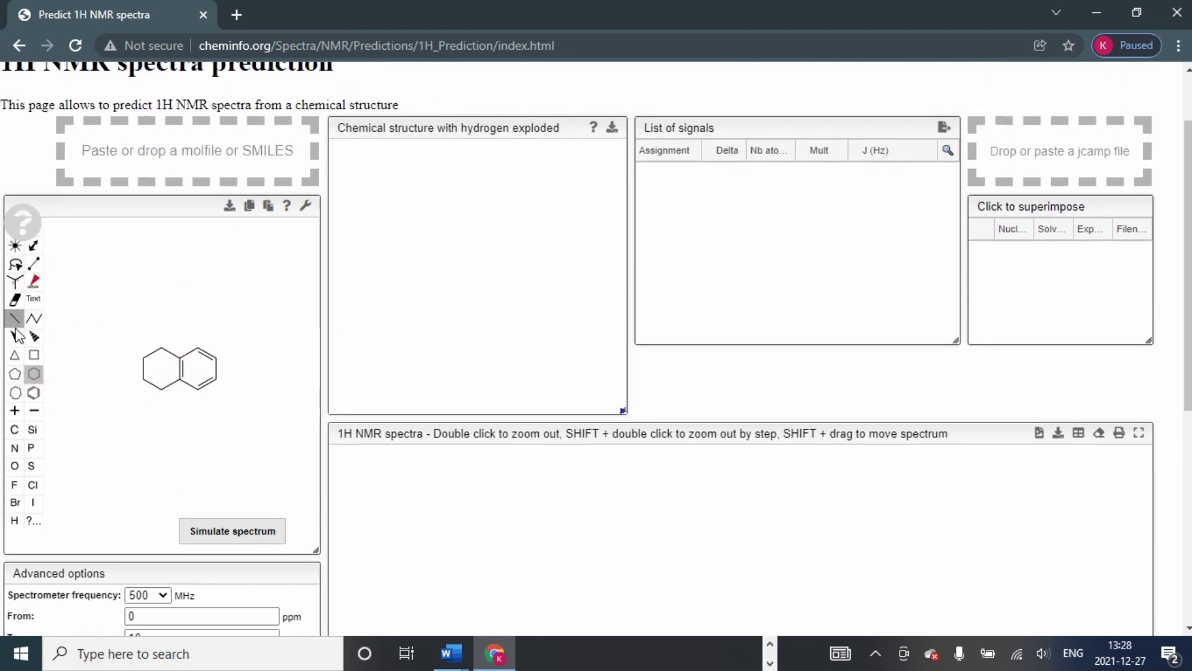
left_click(142, 358)
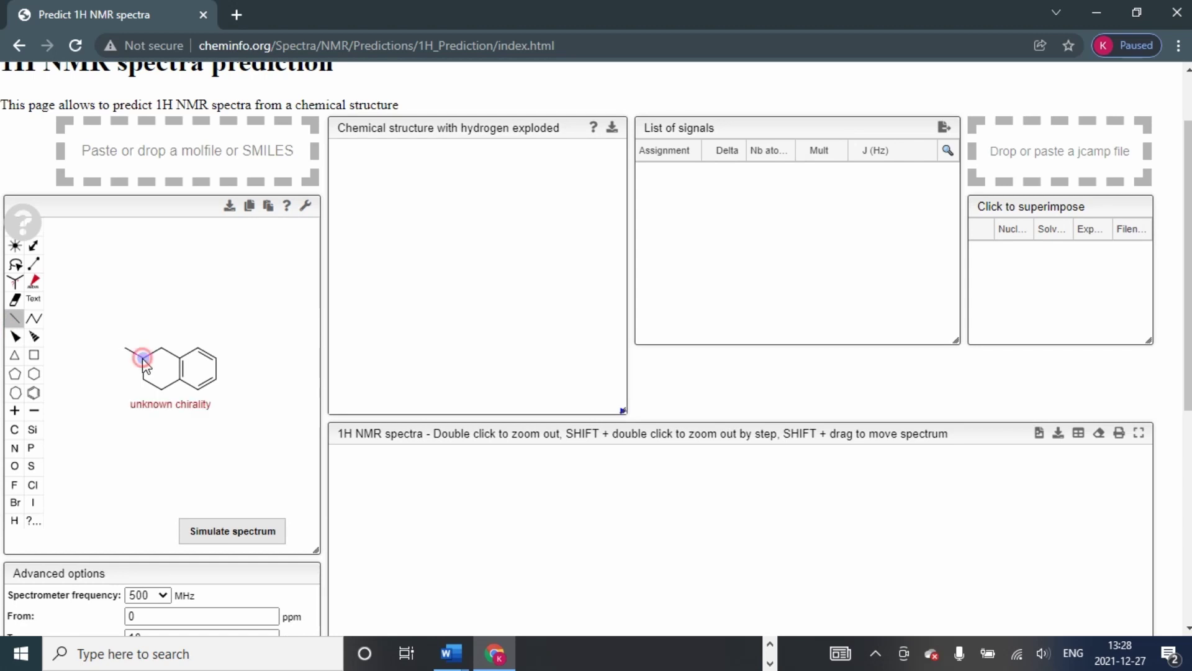
left_click(143, 379)
left_click(161, 349)
left_click(197, 348)
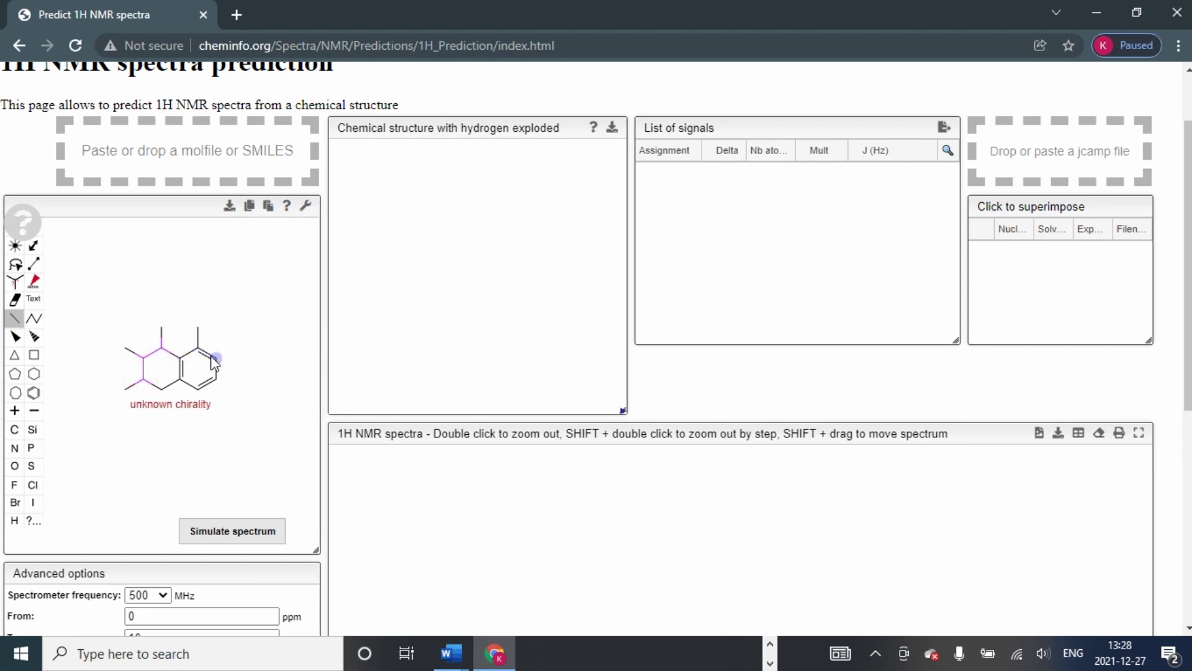
left_click(215, 359)
left_click(198, 395)
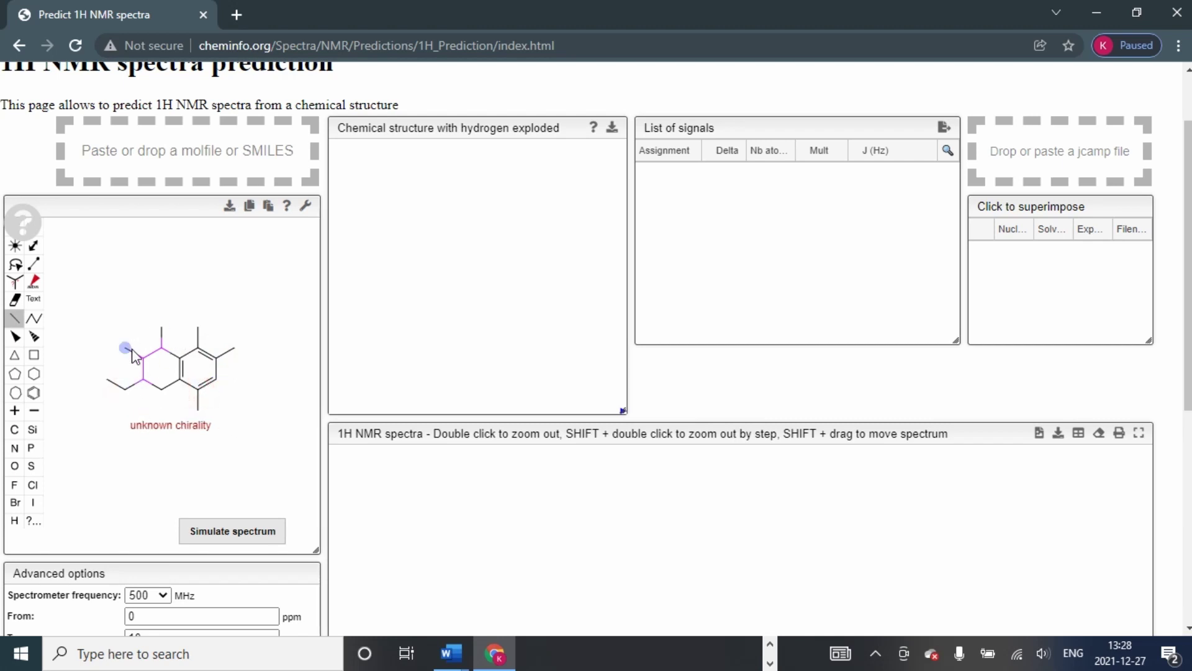
left_click(143, 359)
Erase the extra upper-left methyl and bond, then add an exocyclic double bond there
left_click(15, 298)
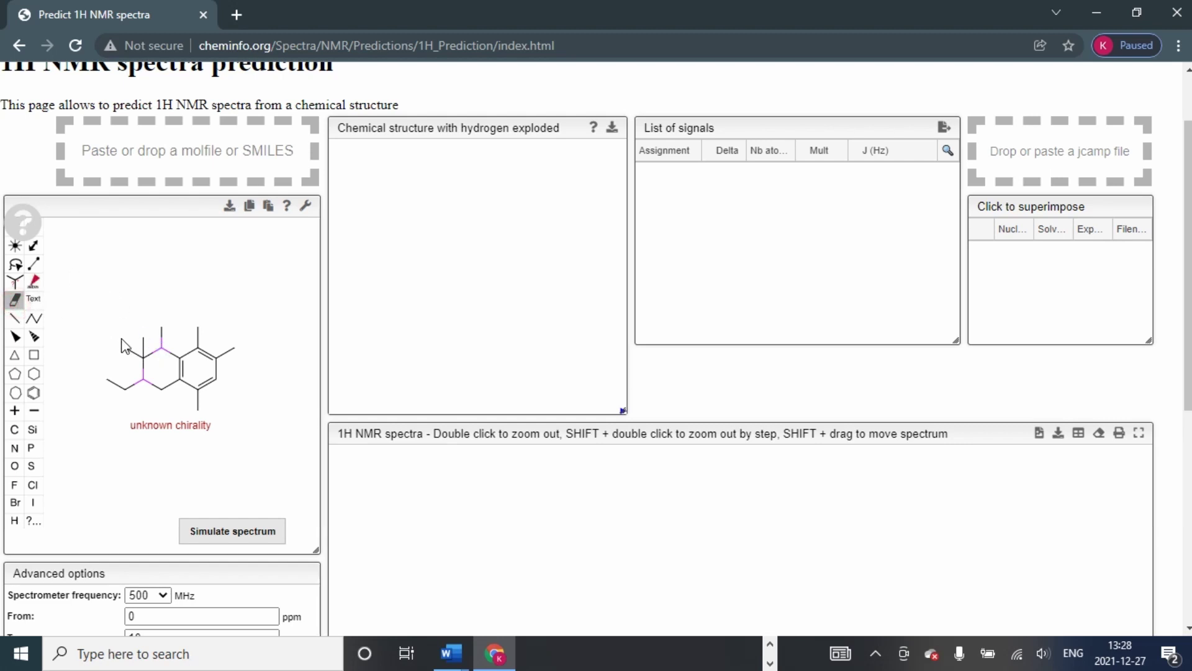
left_click(142, 349)
left_click(133, 354)
left_click(15, 317)
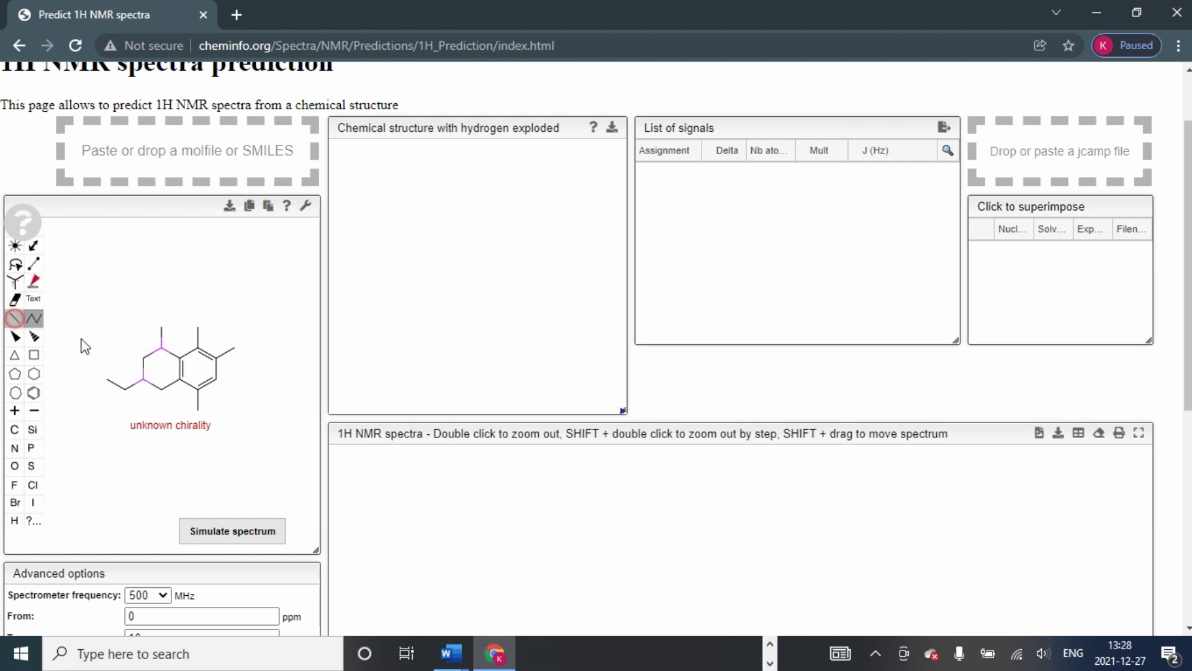
left_click(142, 361)
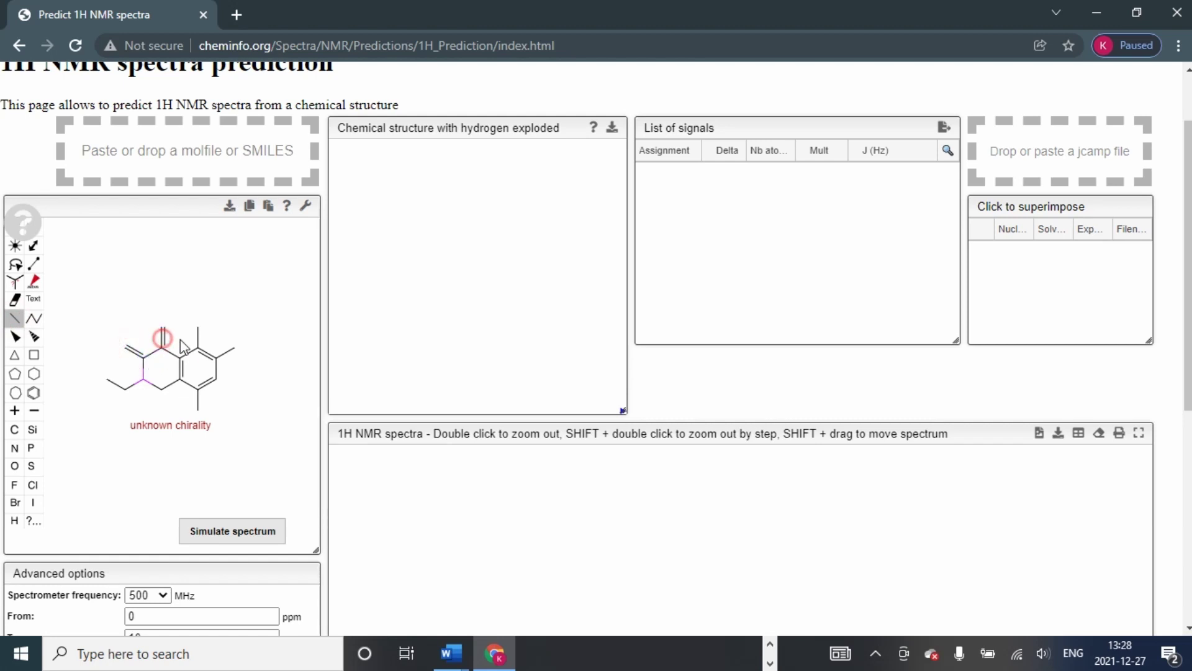
Extend the right methyl into a side chain ending in a double-bonded branch
left_click(230, 347)
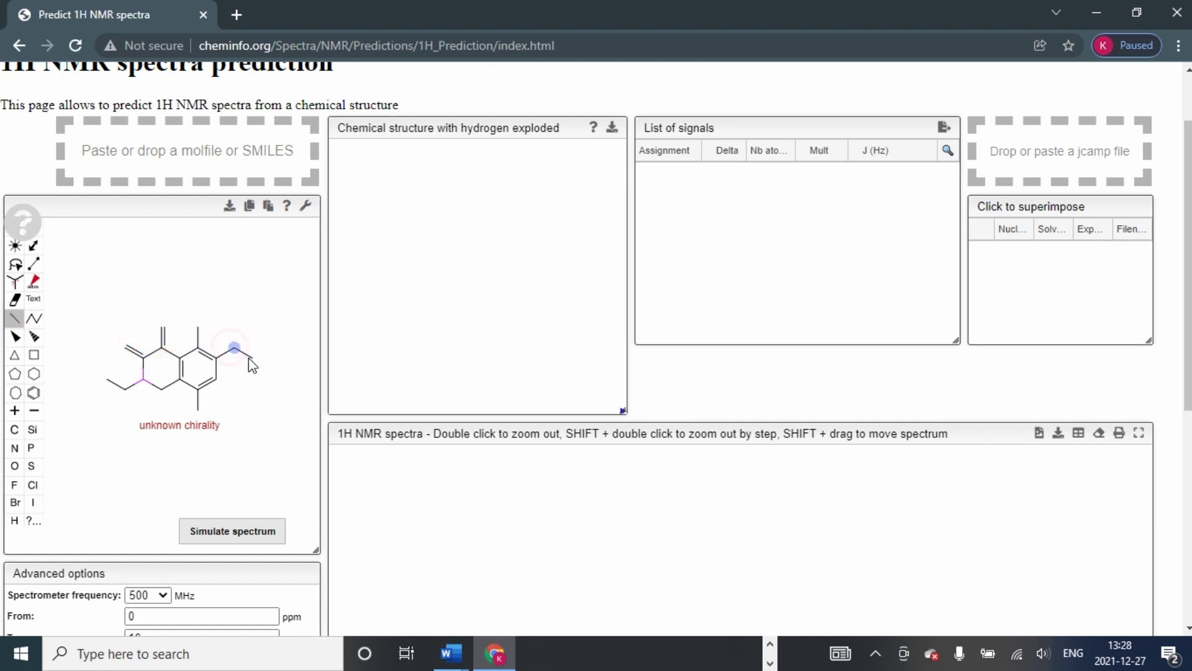
left_click(253, 360)
left_click(234, 347)
left_click(236, 337)
Place oxygens to form two ketones, the ester C=O and ester O, a hydroxyl and a bottom oxygen
left_click(13, 465)
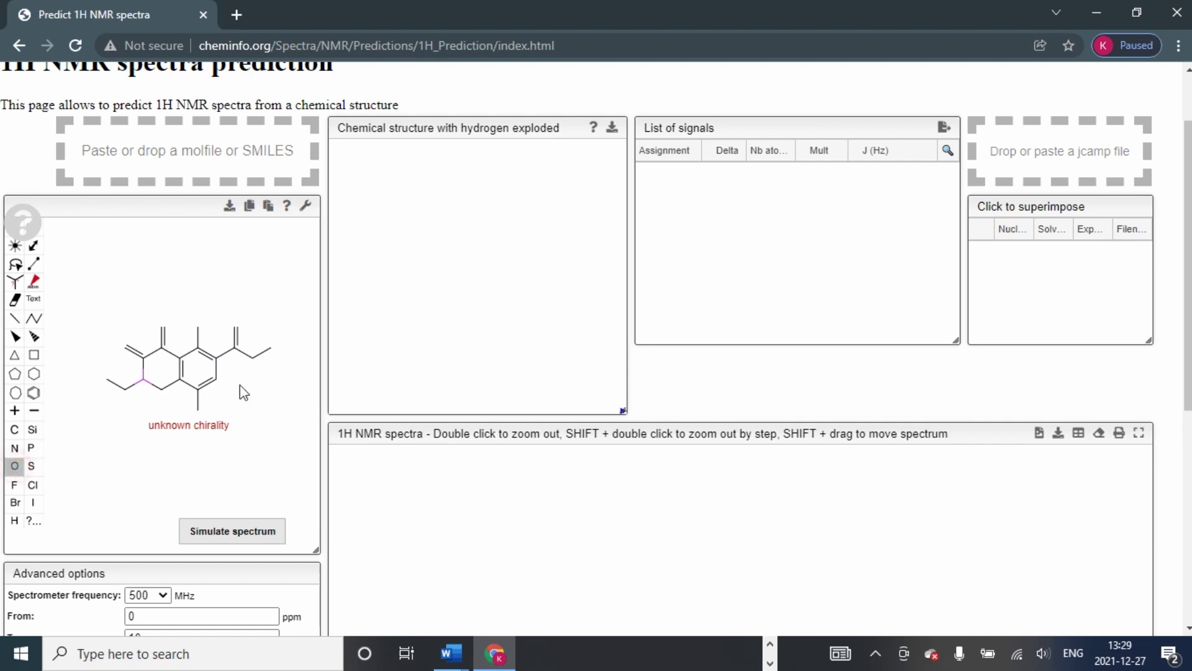
left_click(163, 327)
left_click(128, 348)
left_click(235, 327)
left_click(251, 359)
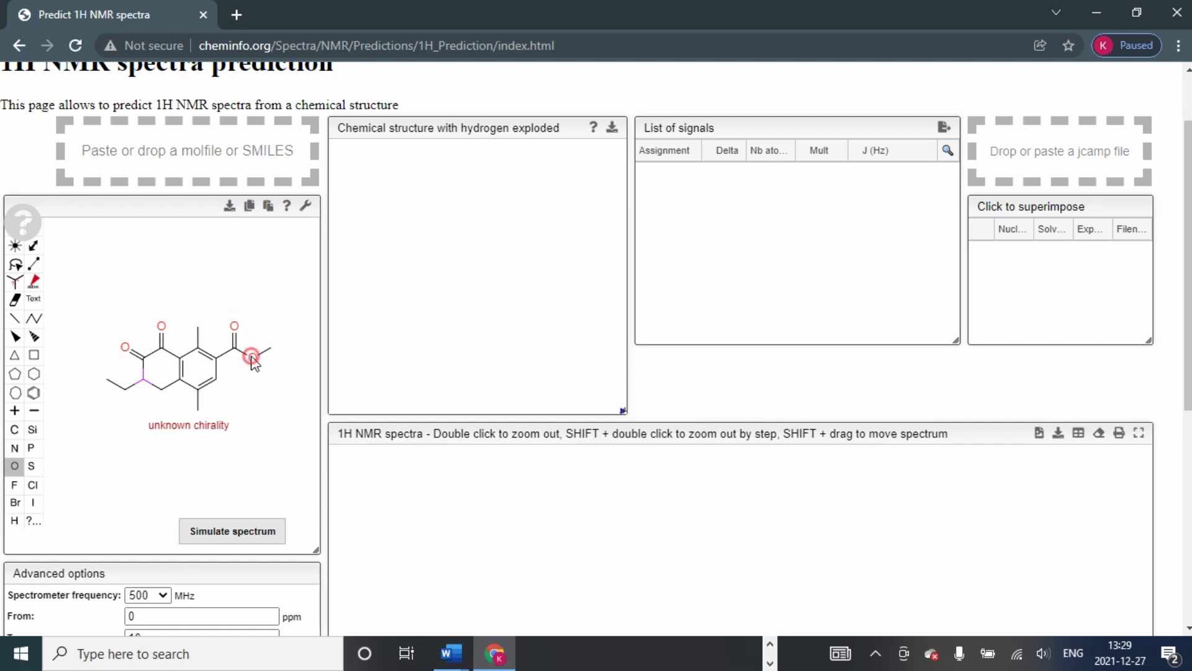
left_click(198, 328)
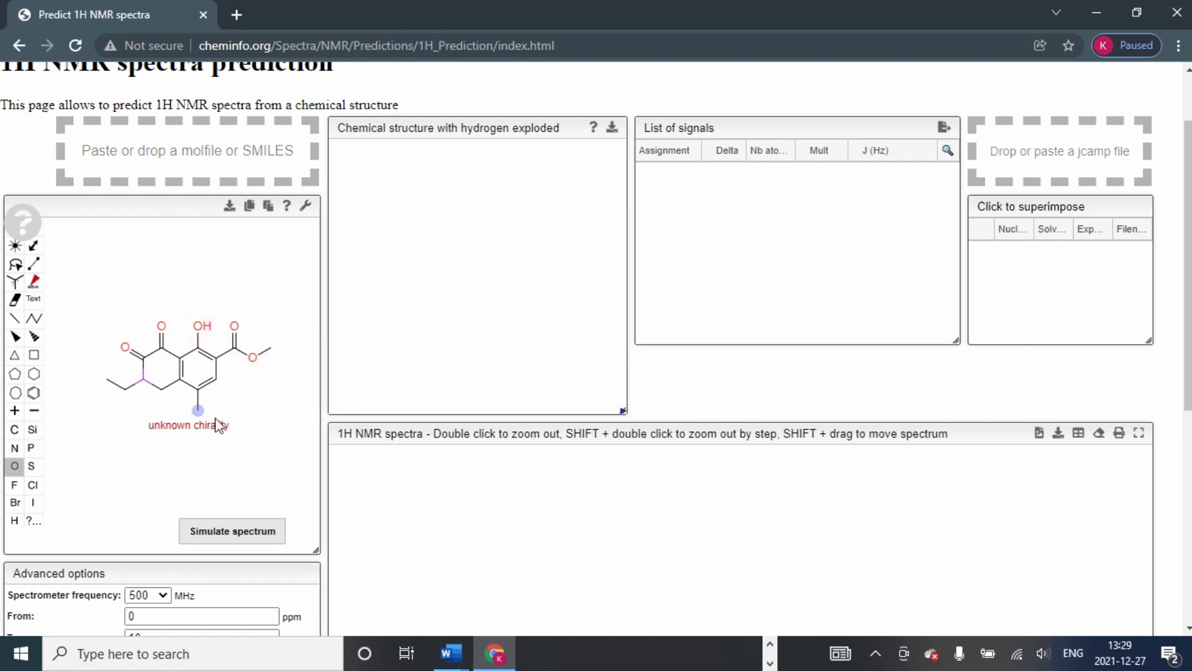
left_click(198, 409)
Make a ring bond double and turn the left ethyl branch into a methoxy group
left_click(14, 318)
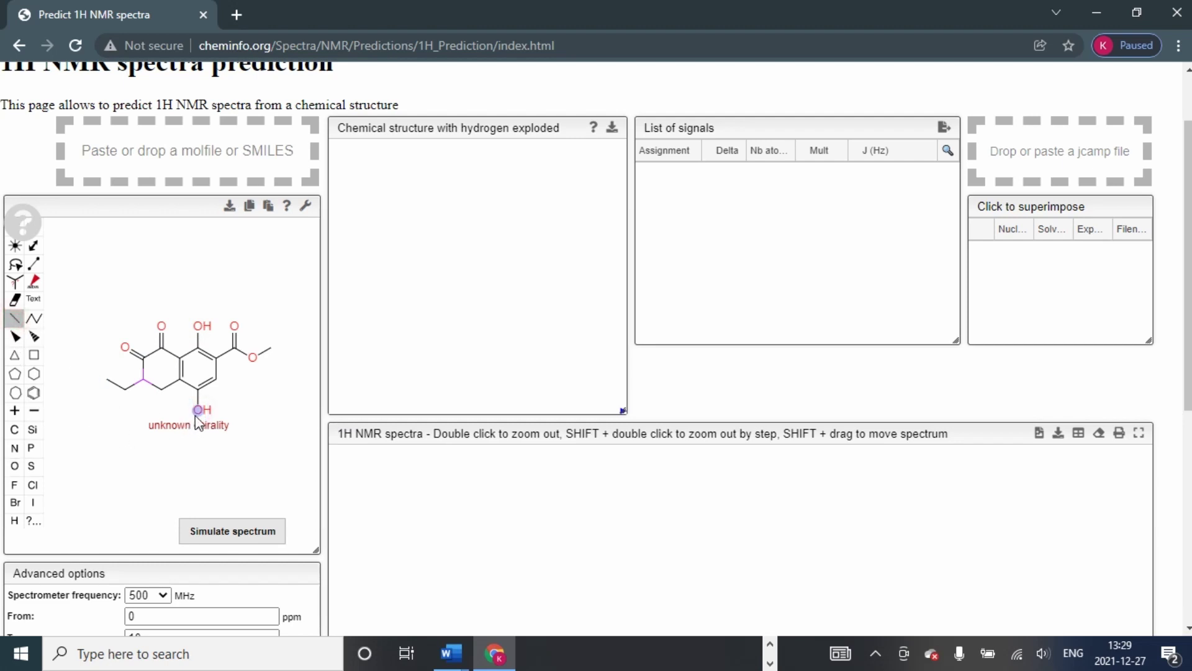
left_click(154, 383)
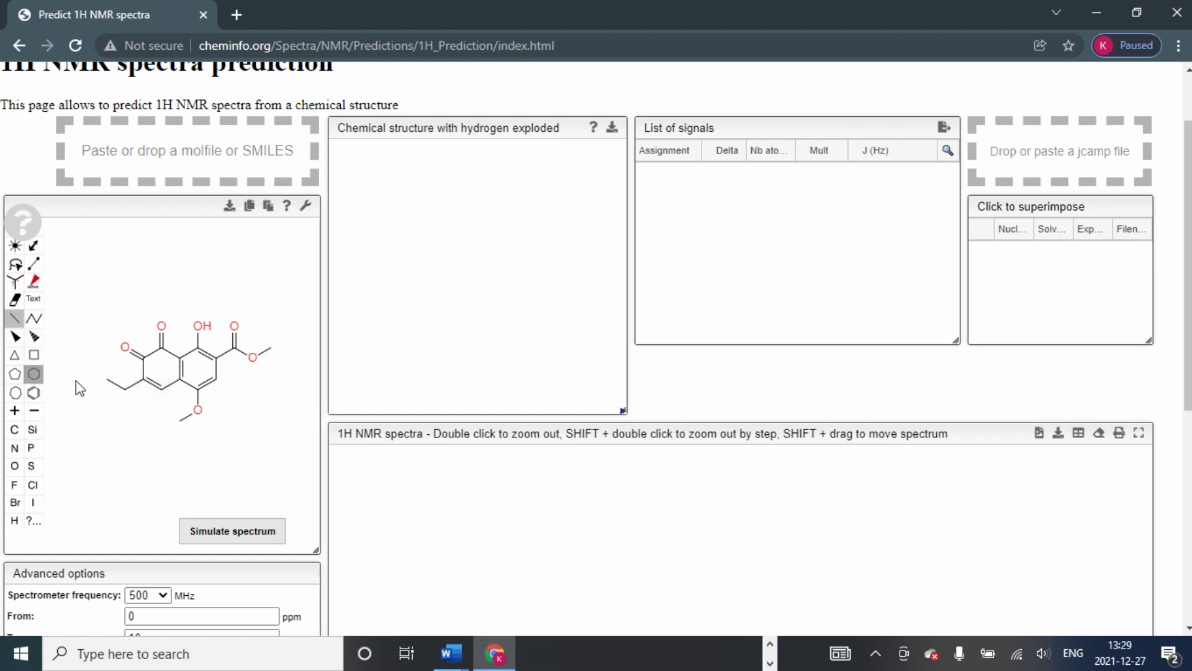
left_click(14, 467)
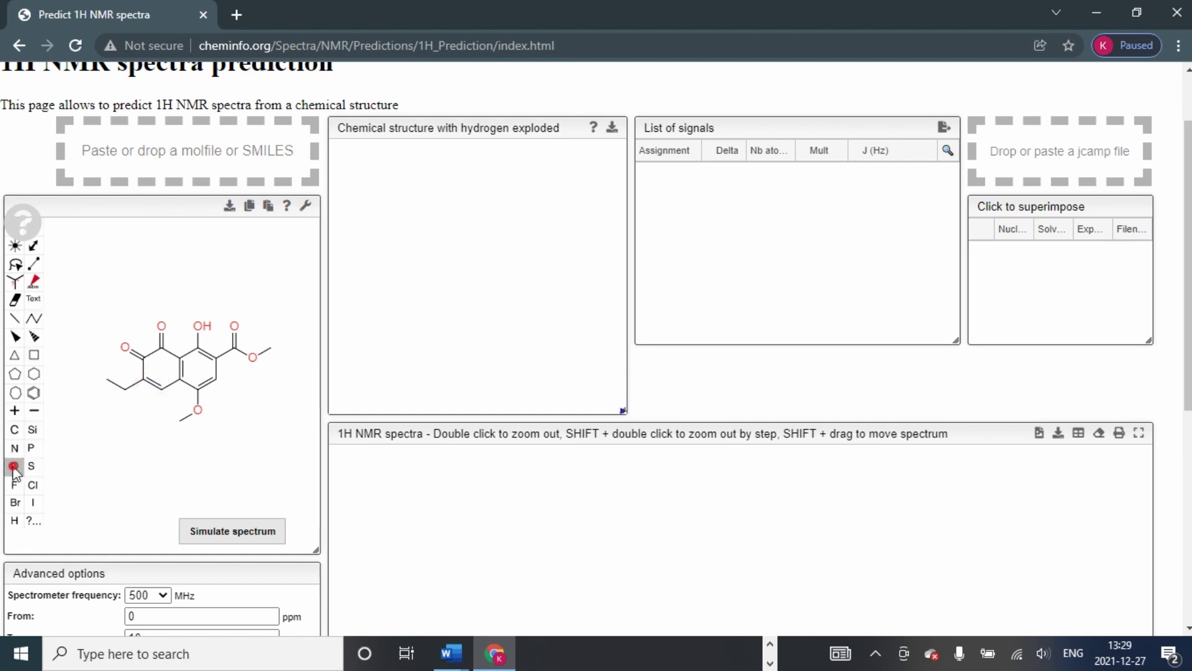
left_click(128, 391)
scroll(159, 430, "down", 1)
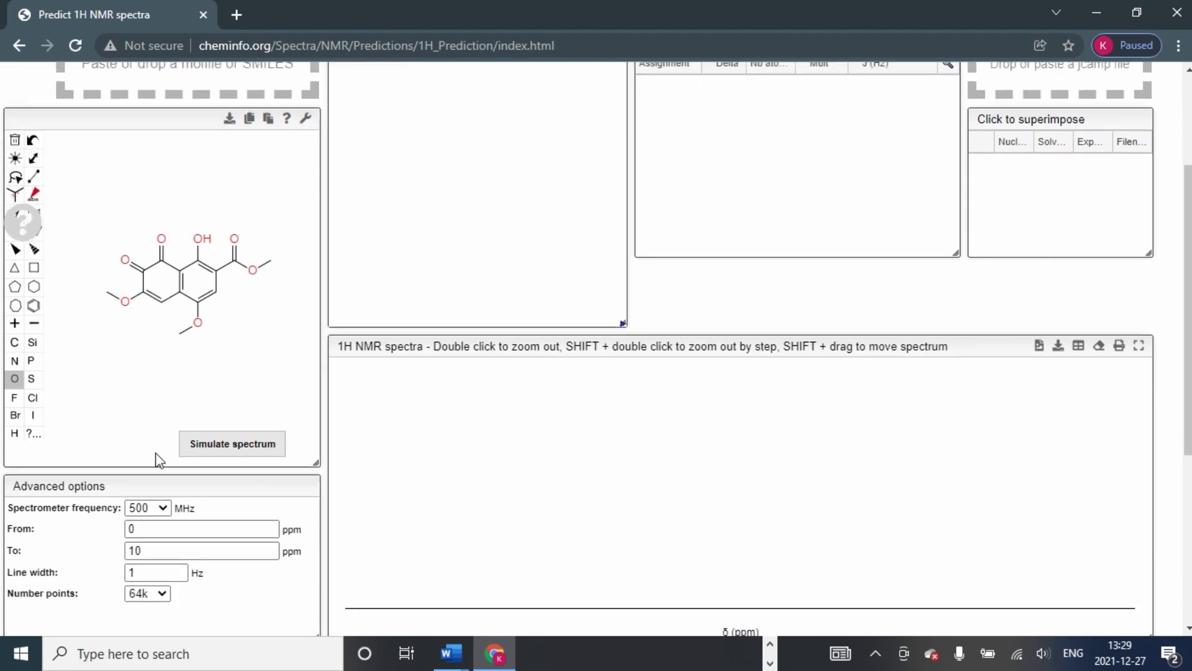
scroll(157, 453, "down", 1)
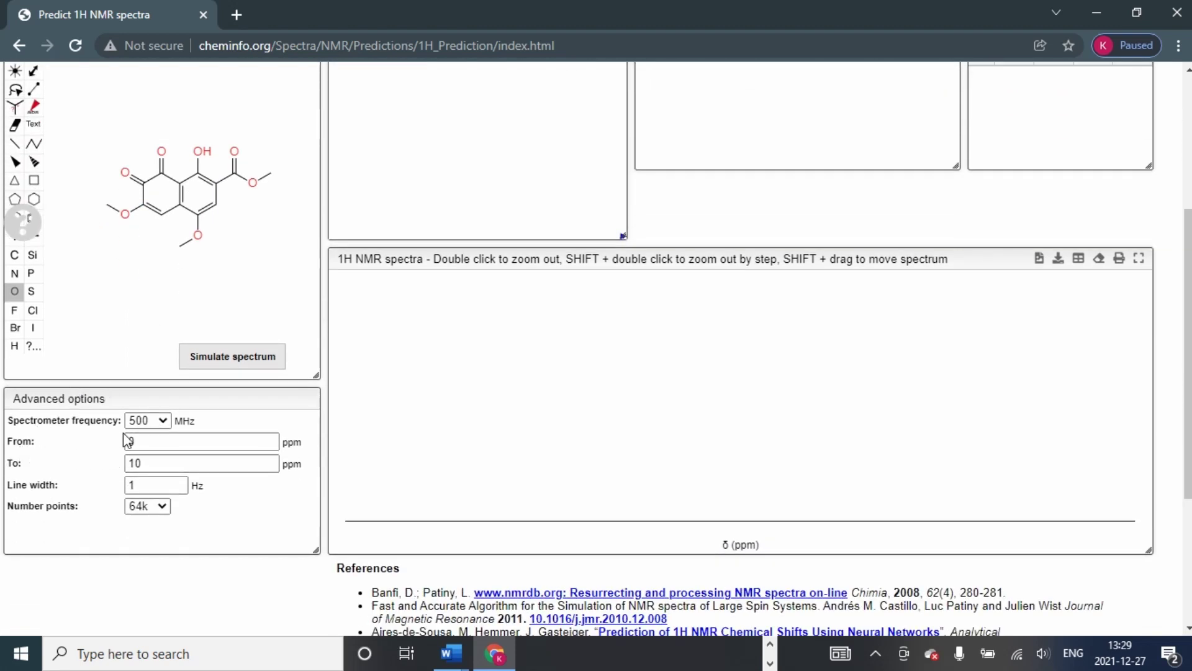
left_click(163, 423)
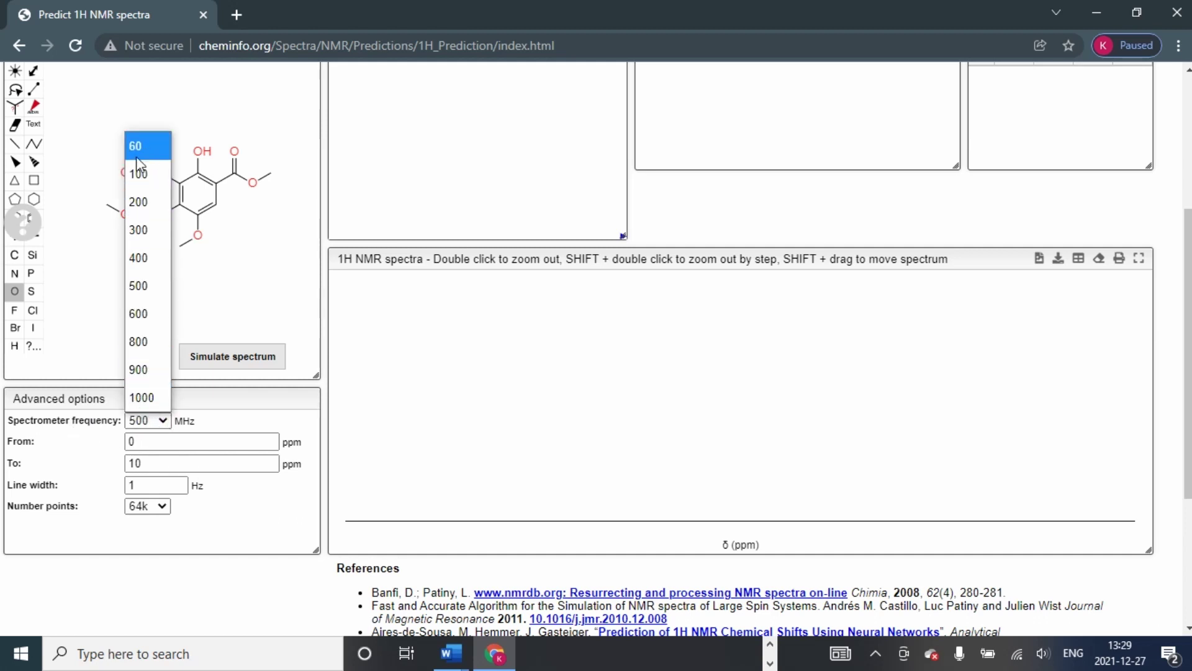
left_click(144, 296)
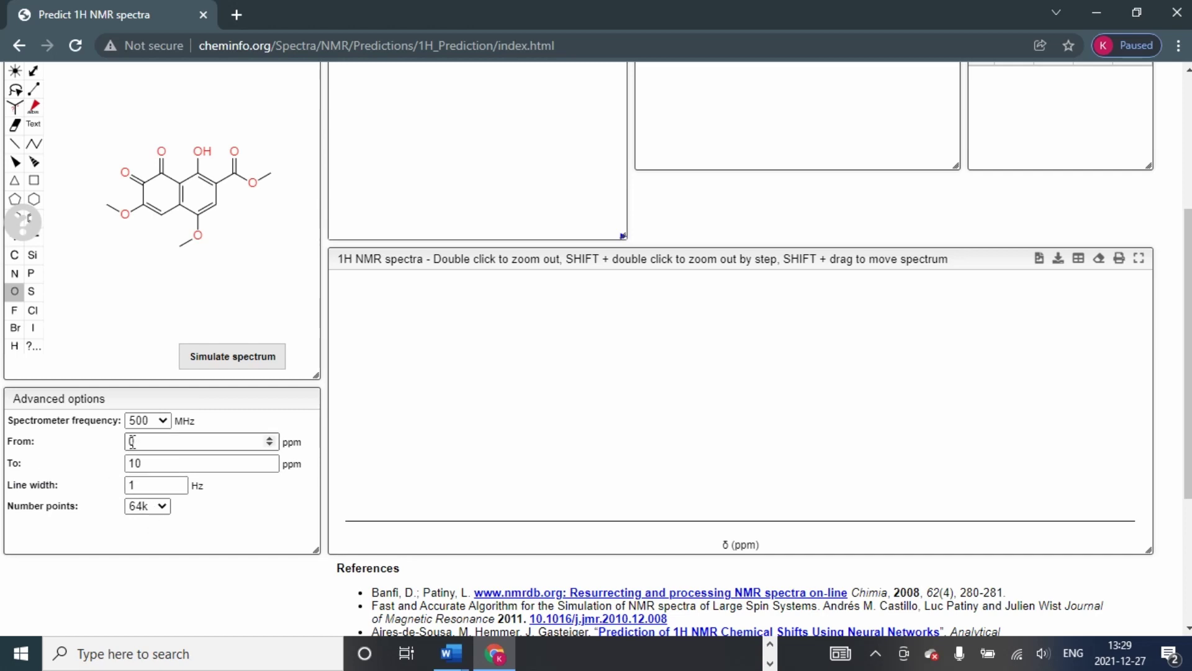
scroll(198, 522, "down", 2)
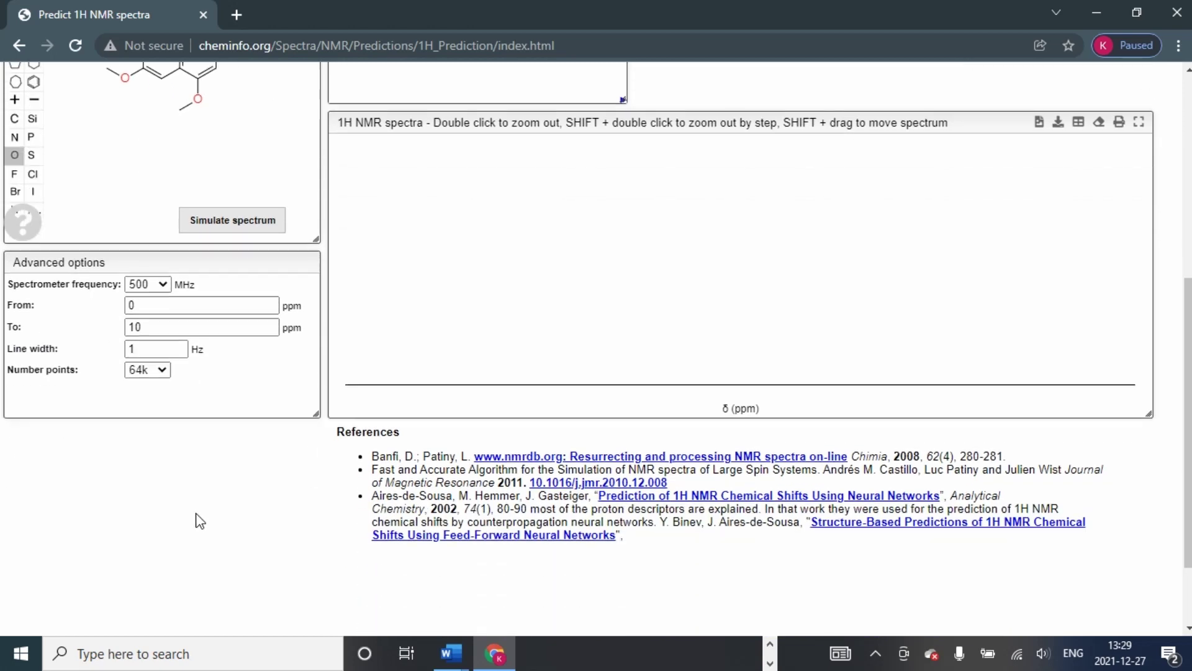
scroll(198, 522, "up", 5)
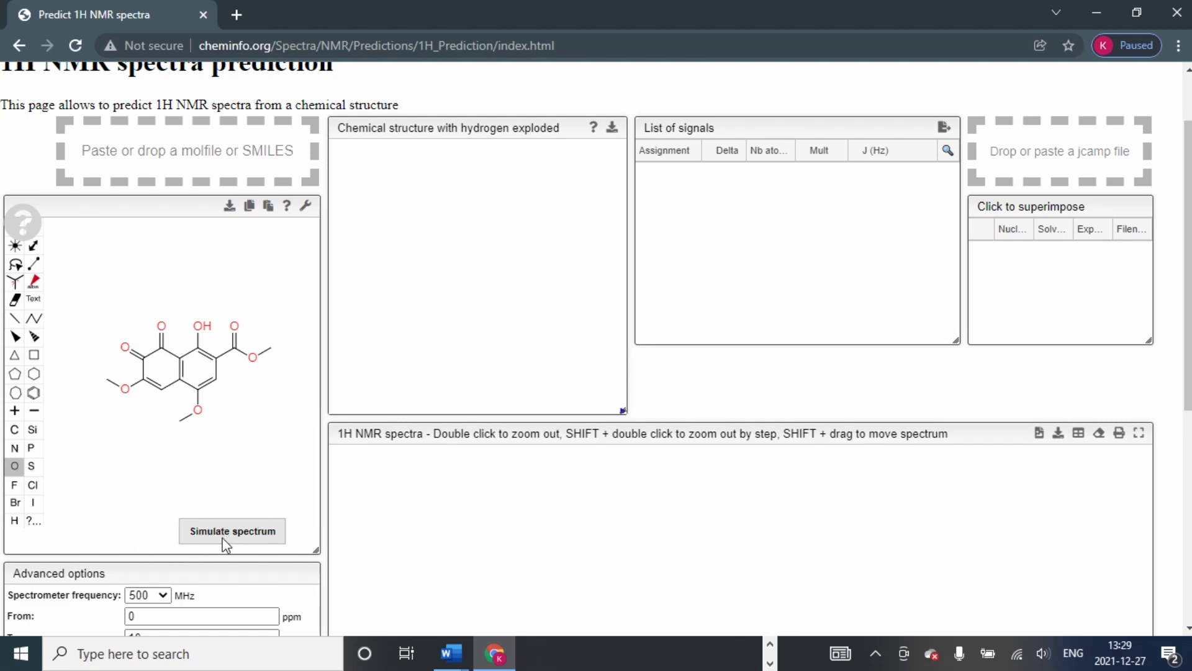
Simulate the spectrum, giving singlets at 3.76, 3.83, 3.96, 7.68 and 8.20 ppm
left_click(239, 526)
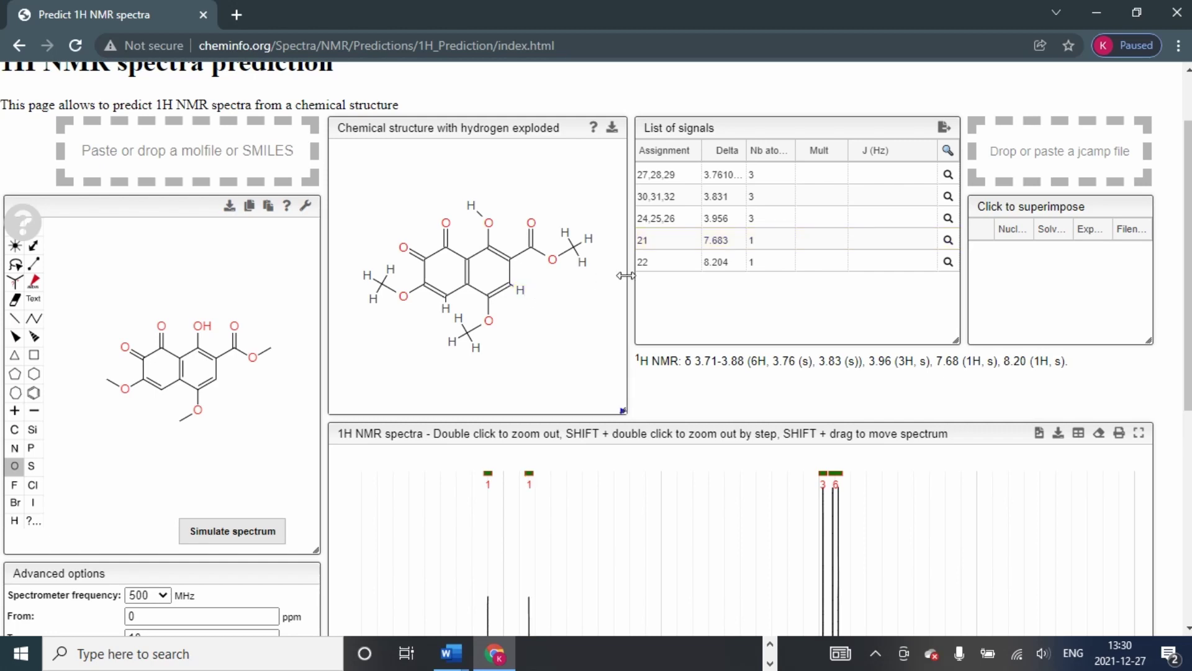
scroll(634, 415, "down", 2)
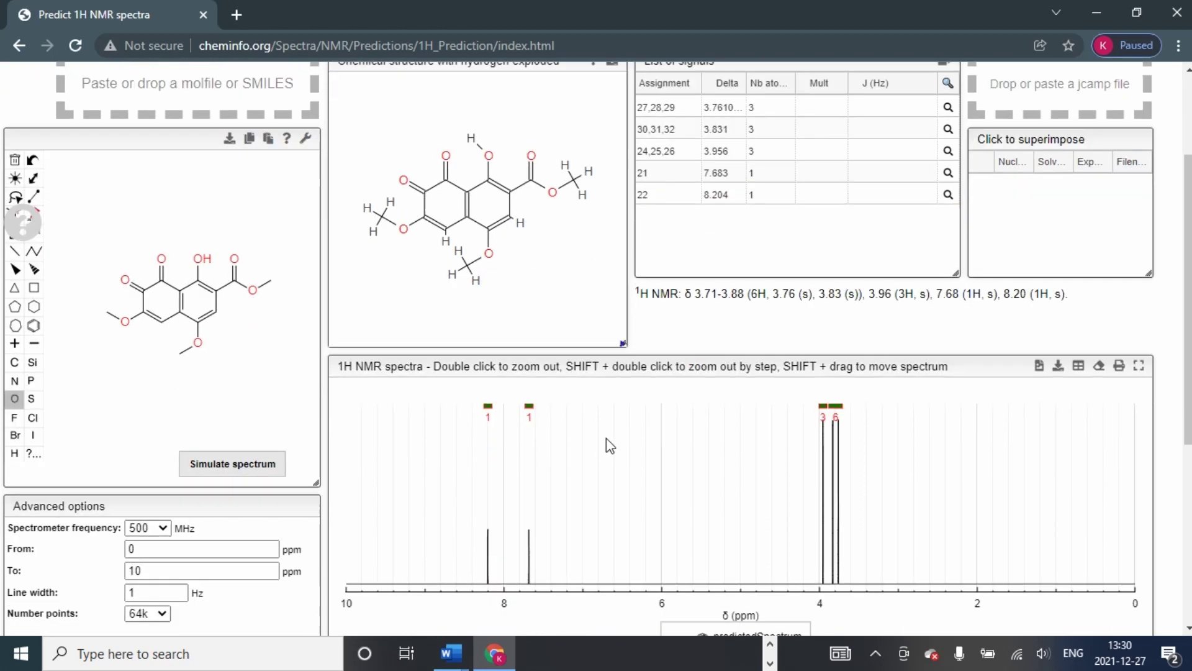
scroll(606, 438, "up", 4)
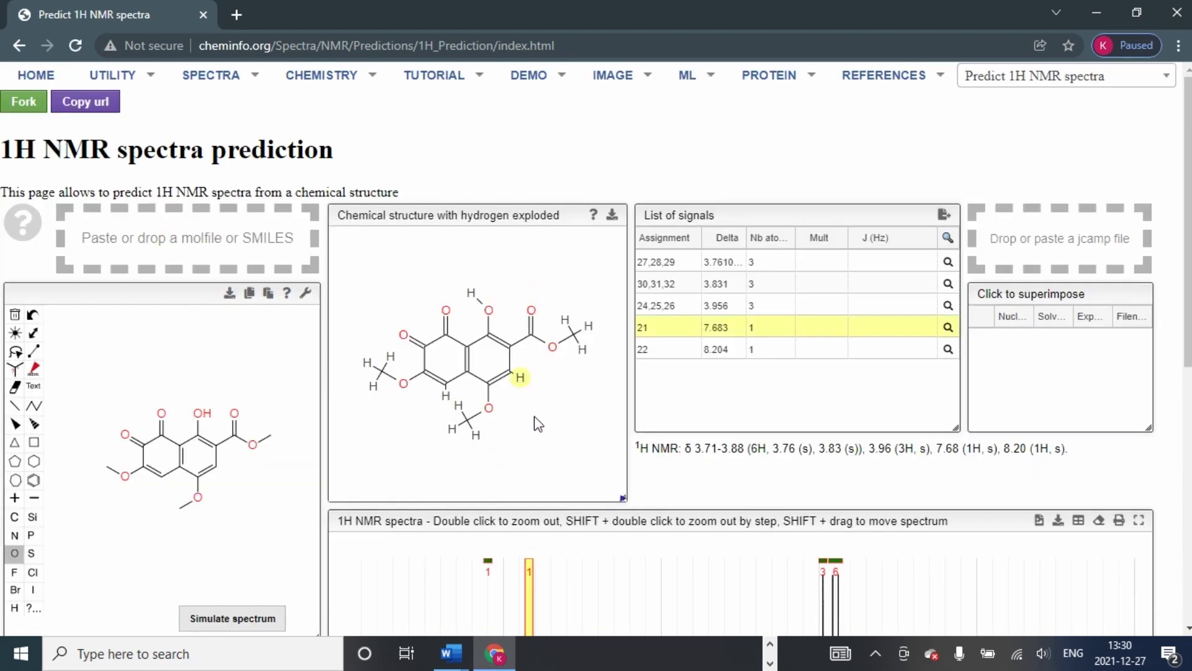
scroll(875, 471, "down", 3)
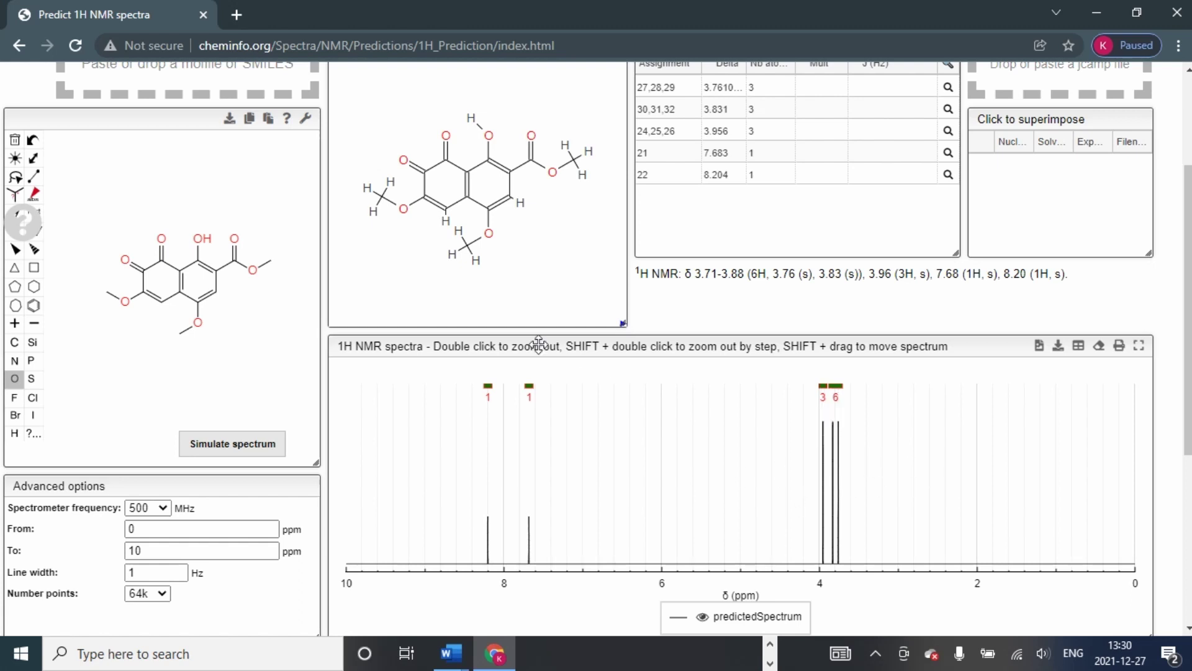
scroll(534, 341, "up", 3)
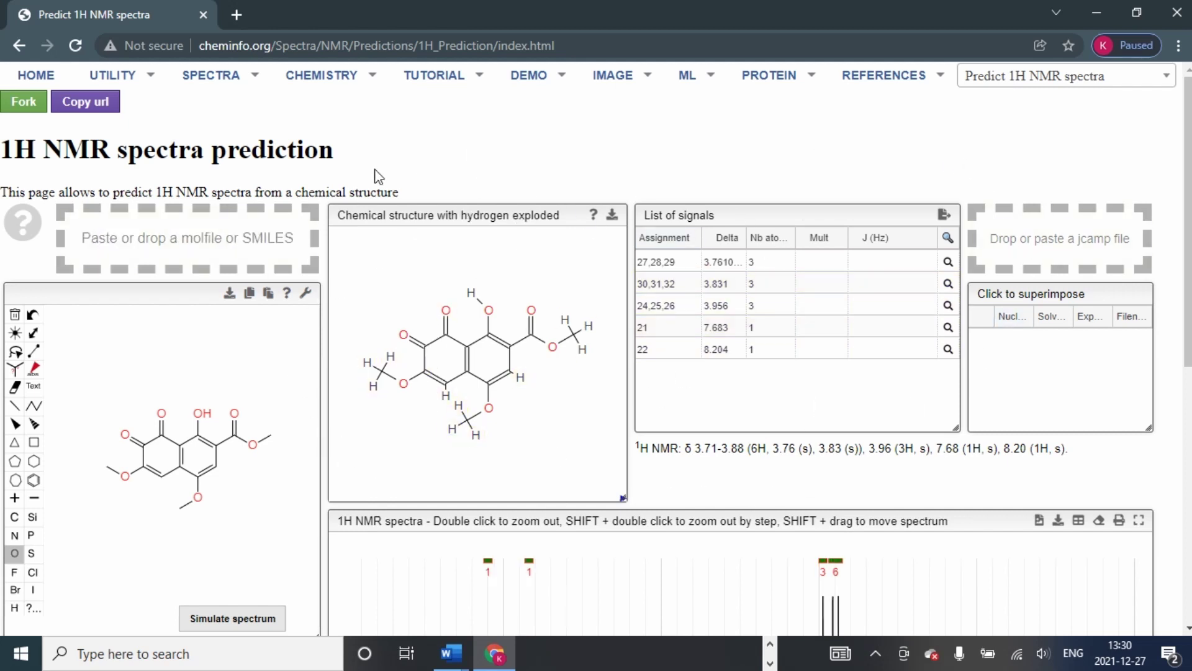
scroll(206, 481, "down", 1)
Scroll down to the predicted-versus-experimental spectrum comparison
scroll(206, 481, "down", 1)
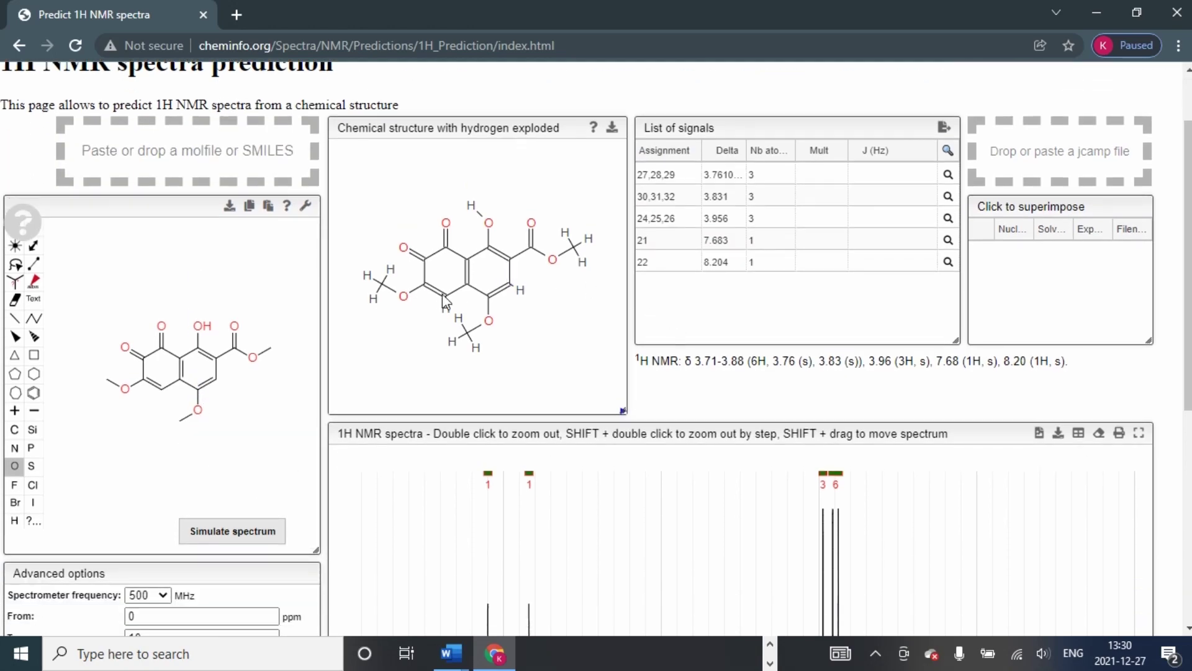